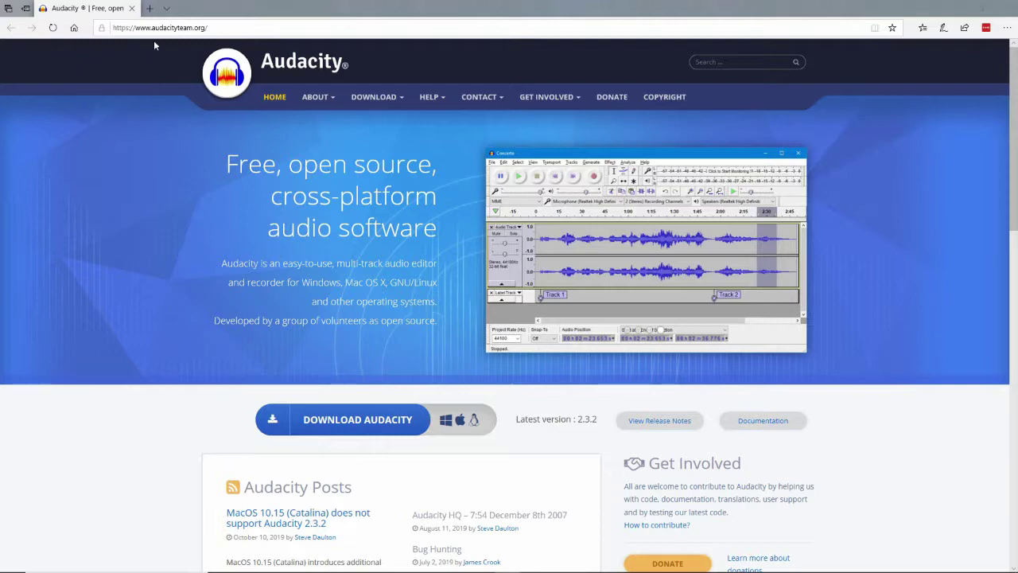
Go to the Audacity download page and open the 'Audacity for Windows' downloads listing version 2.3.2
{"action": "left_click", "coordinate": [302, 419]}
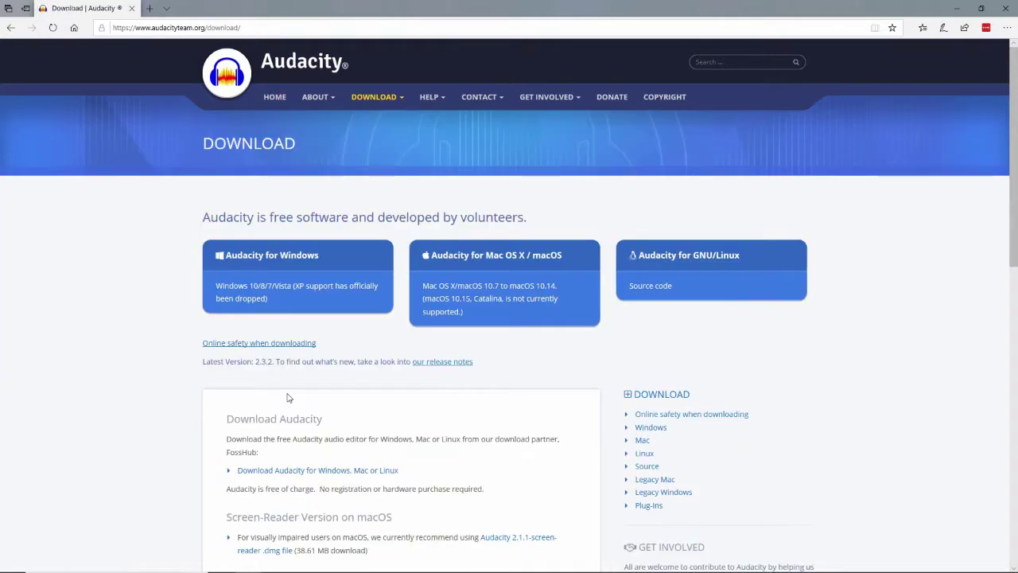
{"action": "left_click", "coordinate": [283, 263]}
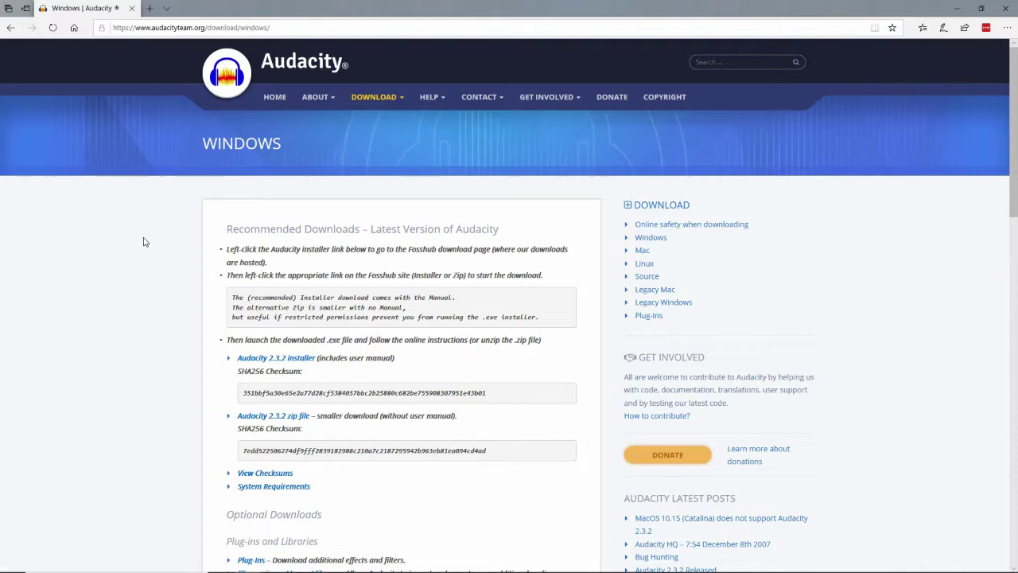
Launch Audacity from Windows search by typing 'aud'
{"action": "key", "text": "super"}
{"action": "type", "text": "aud"}
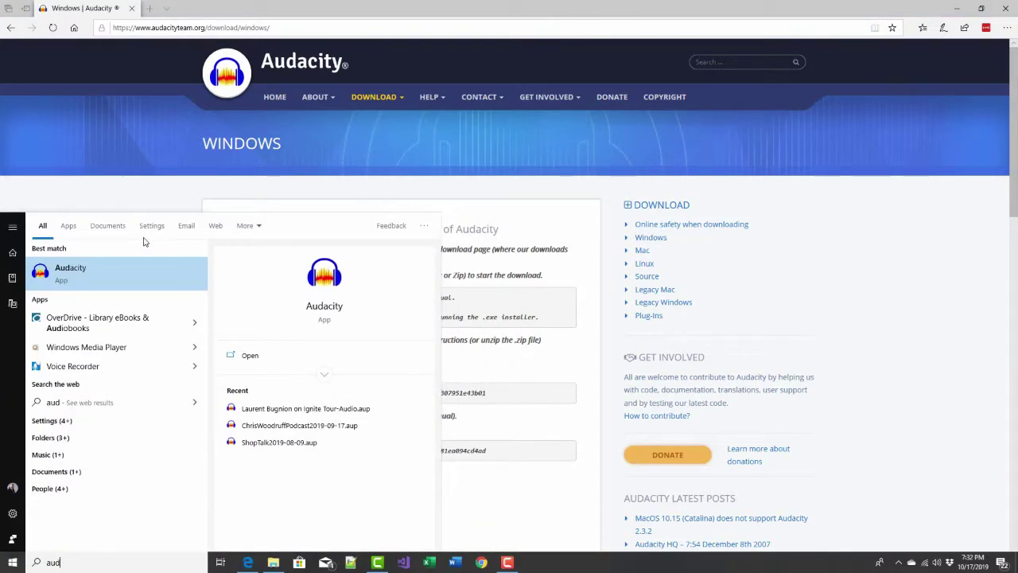
{"action": "key", "text": "Return"}
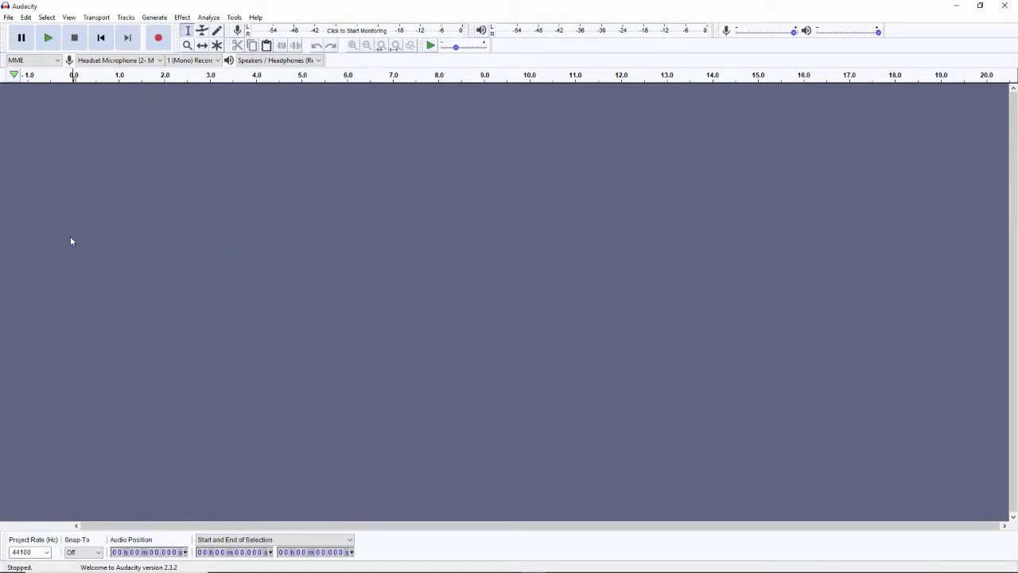
Look through the Edit and Tracks menus, then close the open menu
{"action": "left_click", "coordinate": [8, 16]}
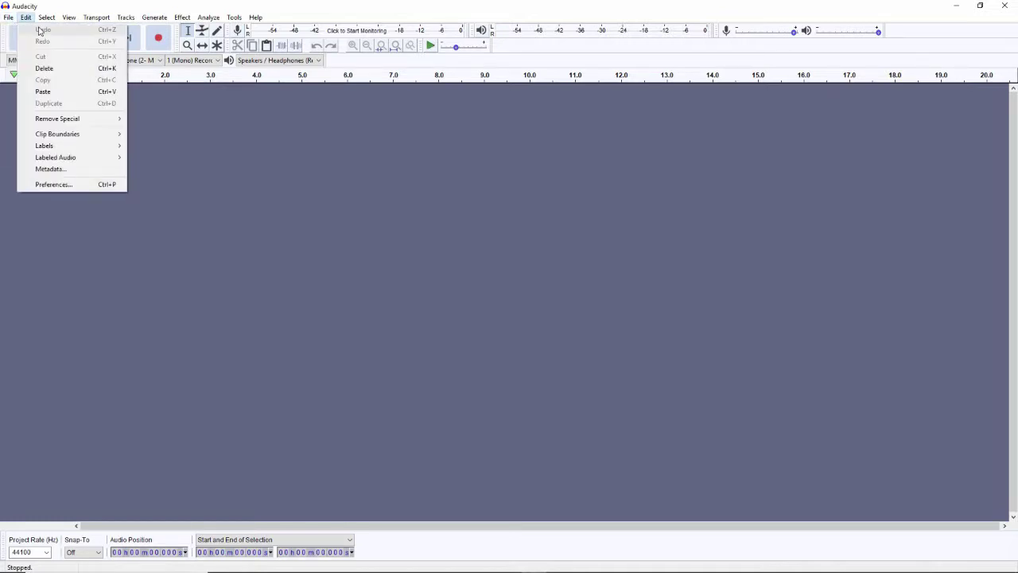
{"action": "left_click", "coordinate": [8, 17]}
{"action": "left_click", "coordinate": [125, 16]}
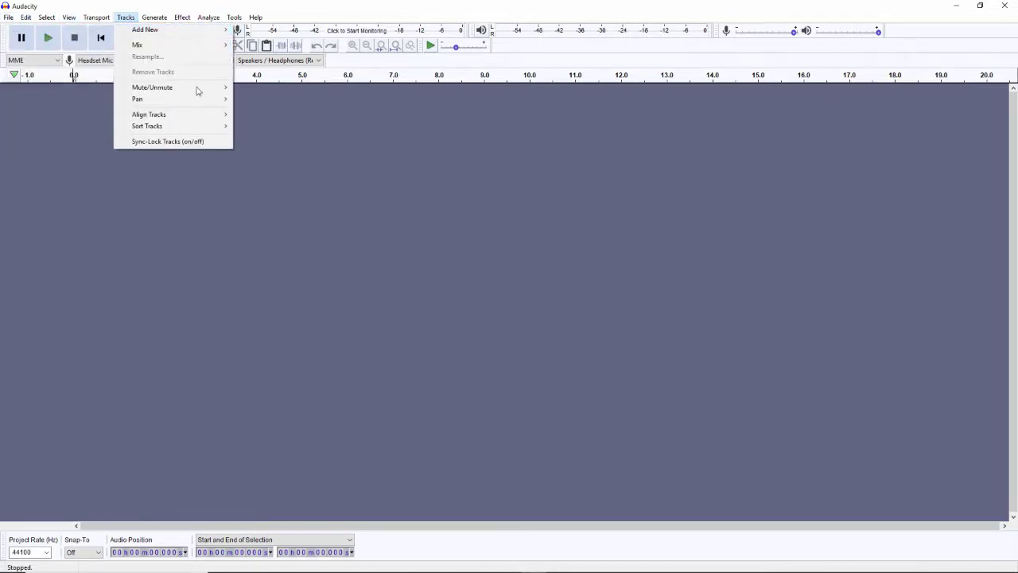
{"action": "left_click", "coordinate": [201, 182]}
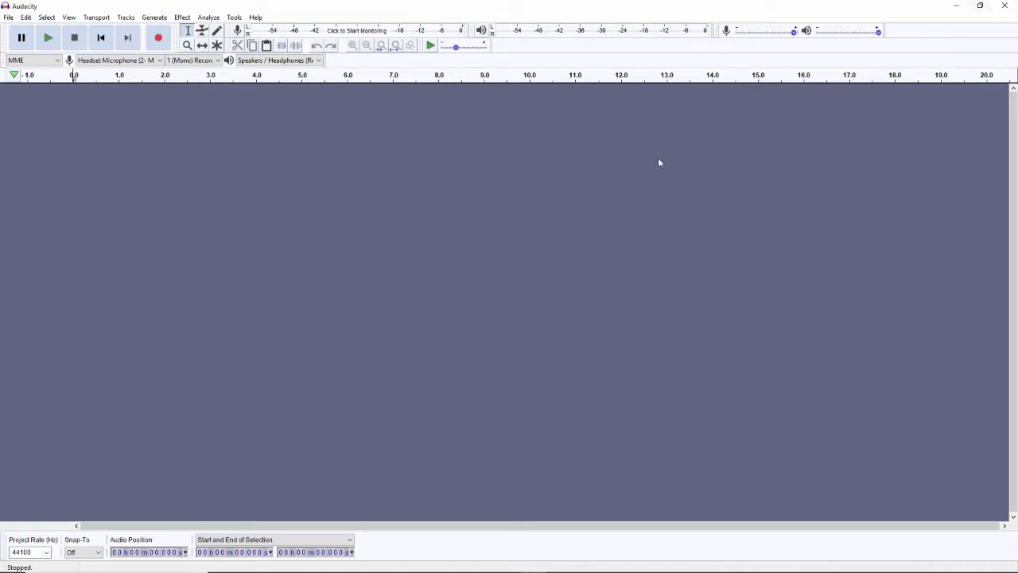
Import the interview MP3 via File > Import > Audio as an 18-minute stereo track
{"action": "left_click", "coordinate": [8, 17]}
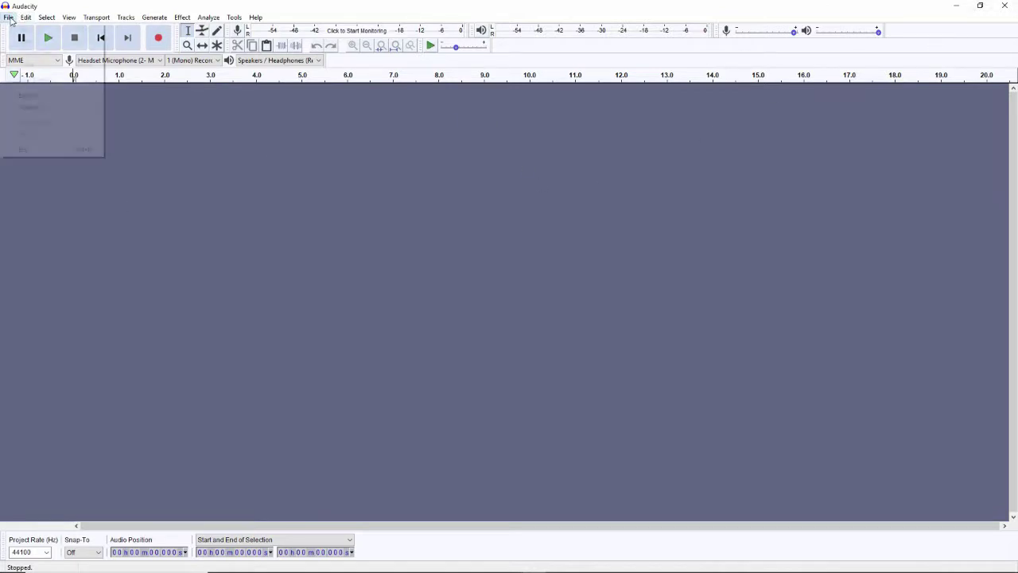
{"action": "mouse_move", "coordinate": [35, 107]}
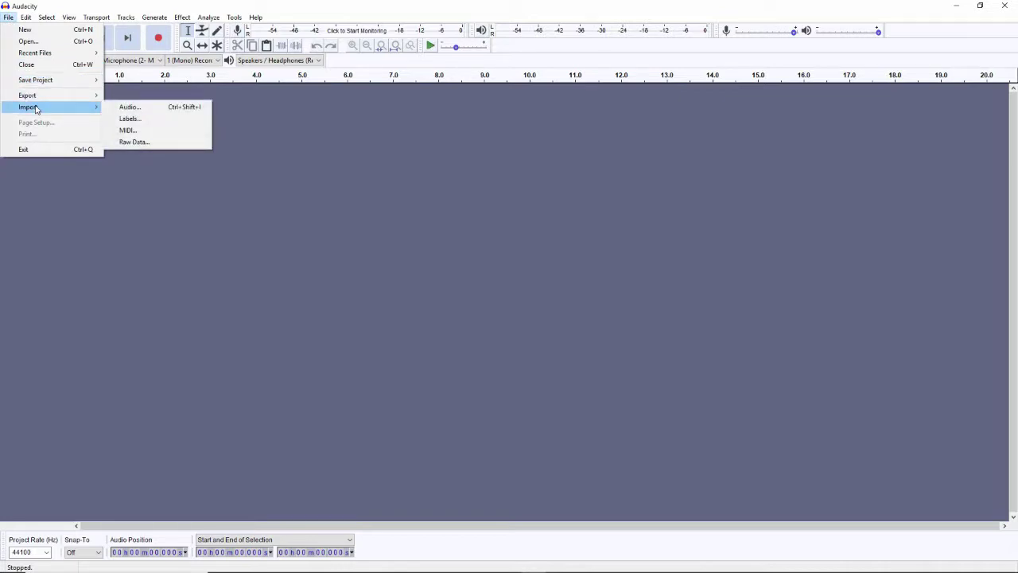
{"action": "left_click", "coordinate": [126, 107]}
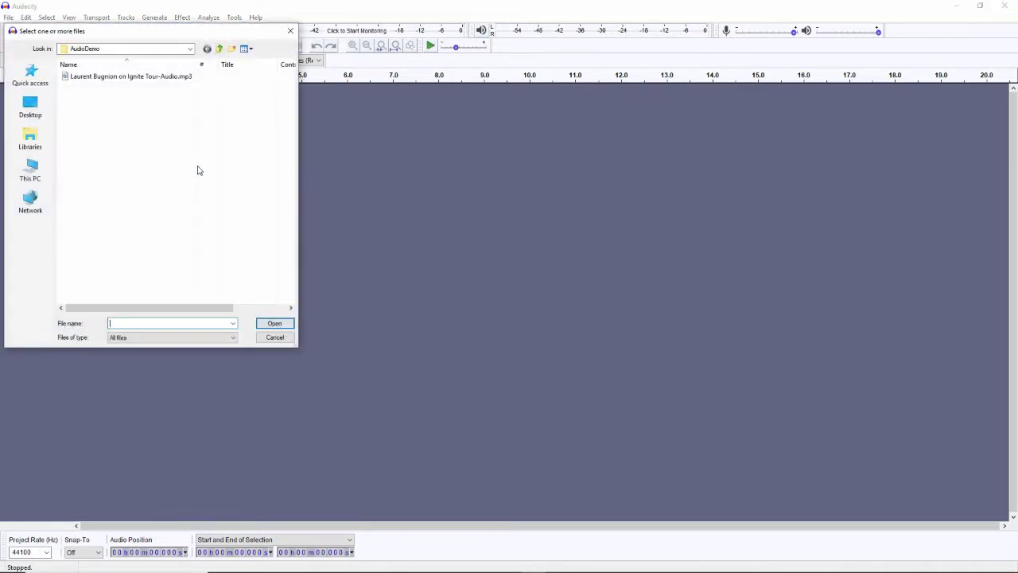
{"action": "left_click", "coordinate": [151, 76]}
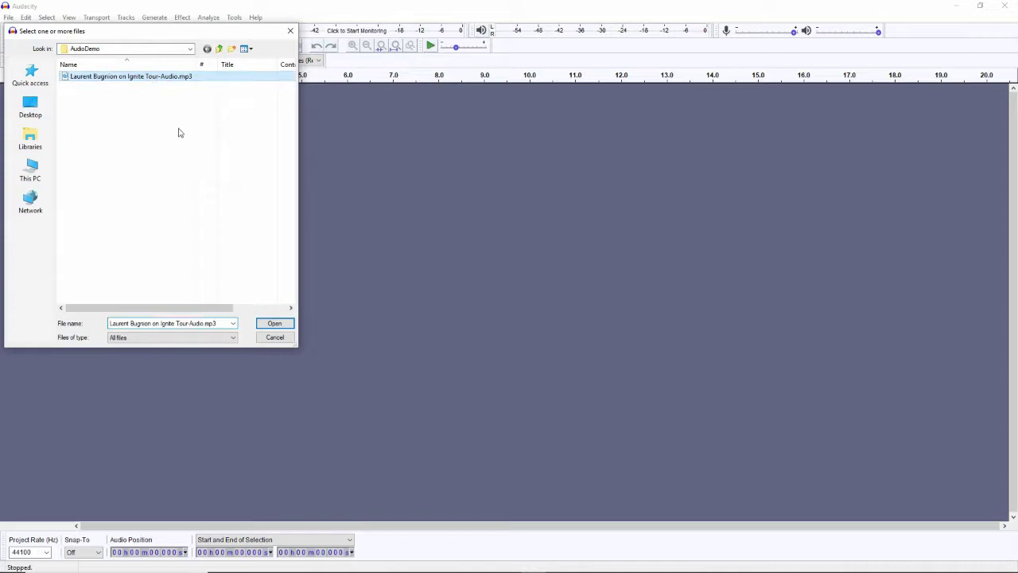
{"action": "left_click", "coordinate": [275, 323]}
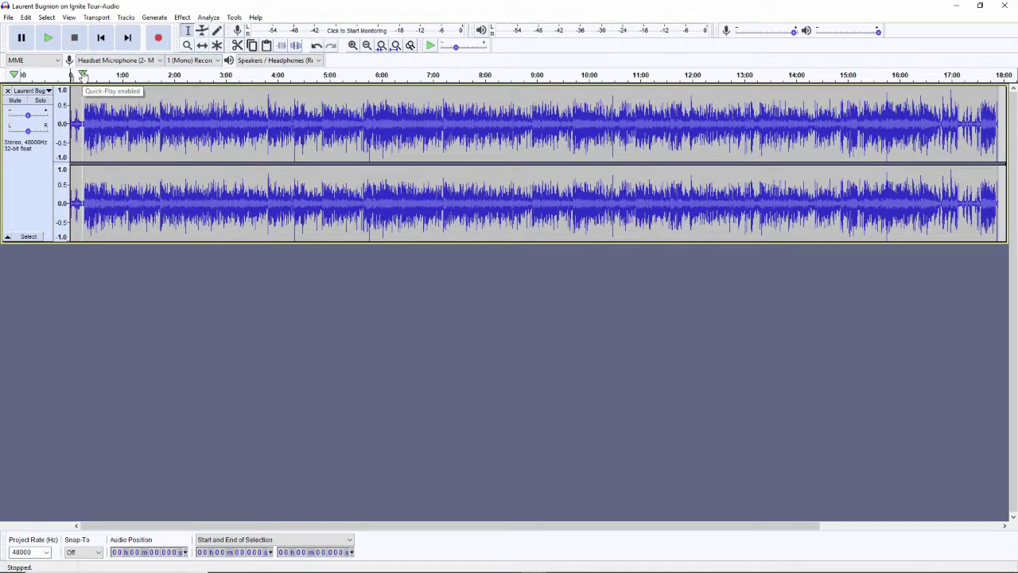
{"action": "left_click", "coordinate": [83, 74]}
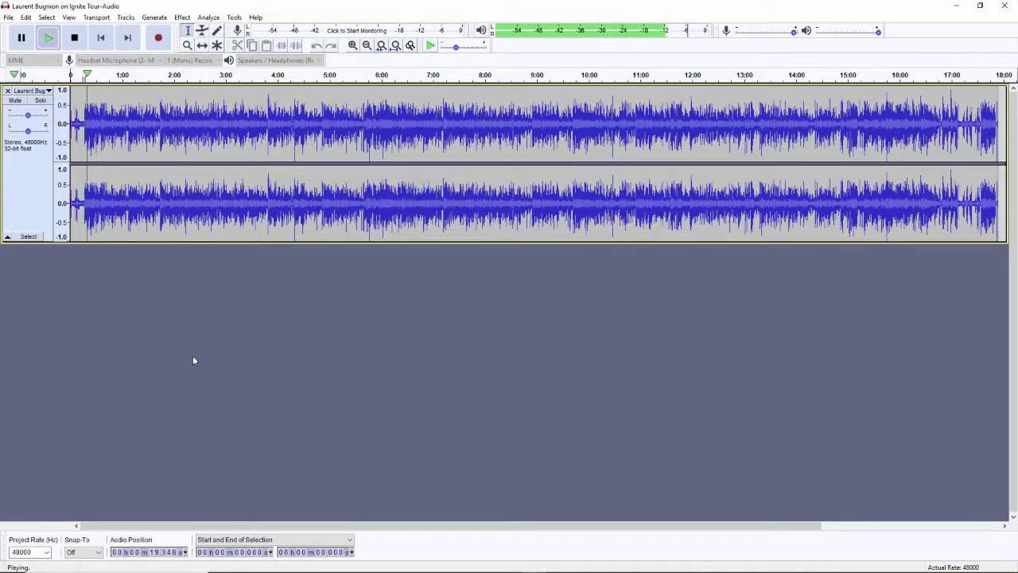
{"action": "left_click", "coordinate": [75, 38]}
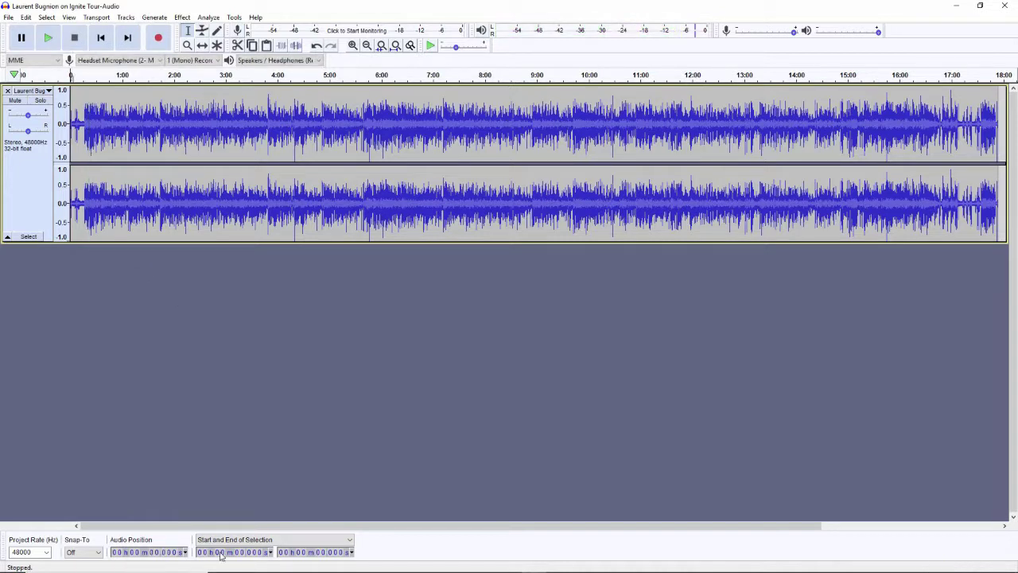
Zoom in repeatedly with View > Zoom > Zoom In until the timeline shows about 0–1:07
{"action": "left_click", "coordinate": [69, 19]}
{"action": "mouse_move", "coordinate": [54, 22]}
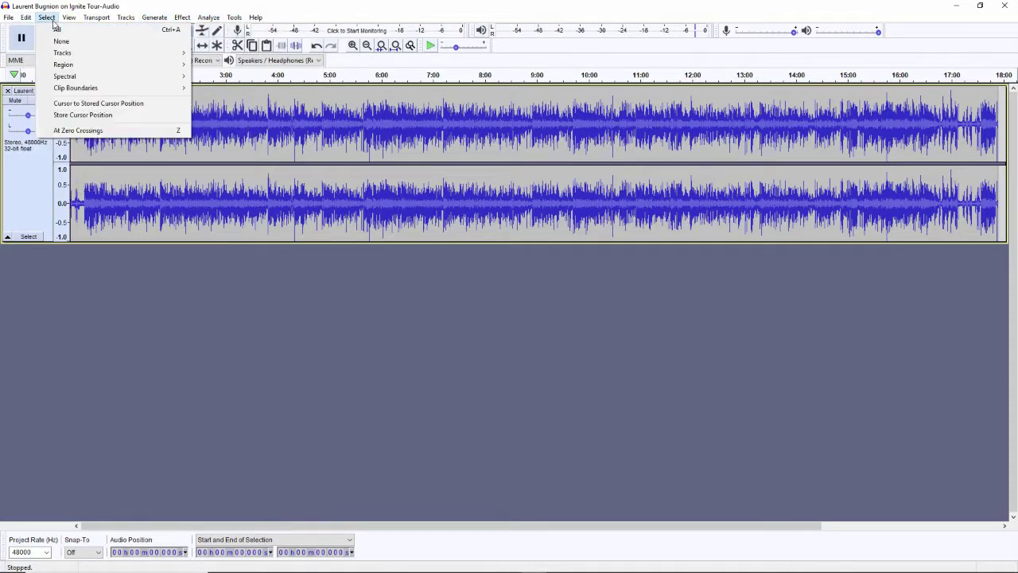
{"action": "mouse_move", "coordinate": [93, 21]}
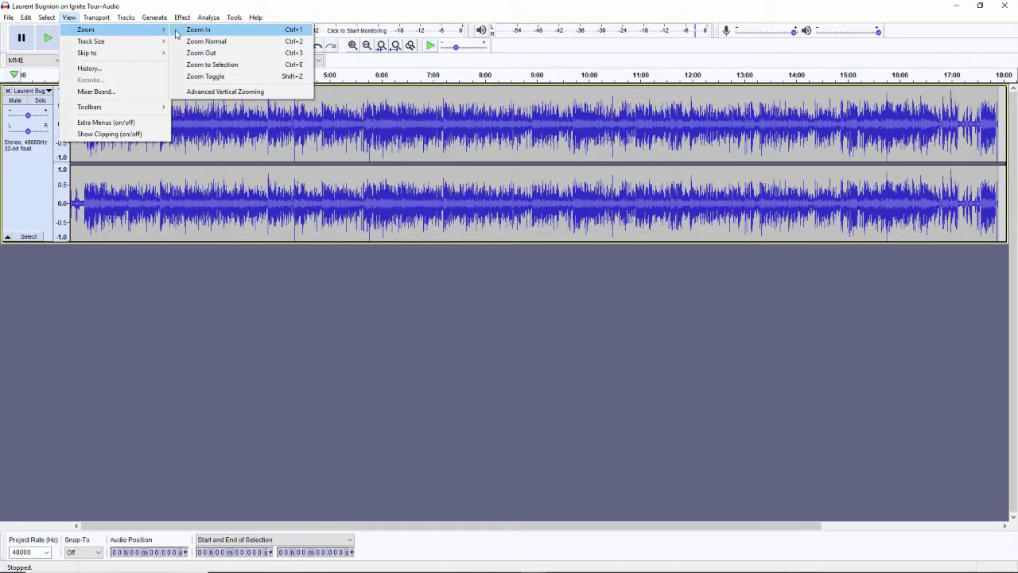
{"action": "left_click", "coordinate": [177, 30]}
{"action": "left_click", "coordinate": [69, 18]}
{"action": "mouse_move", "coordinate": [87, 29]}
{"action": "left_click", "coordinate": [181, 30]}
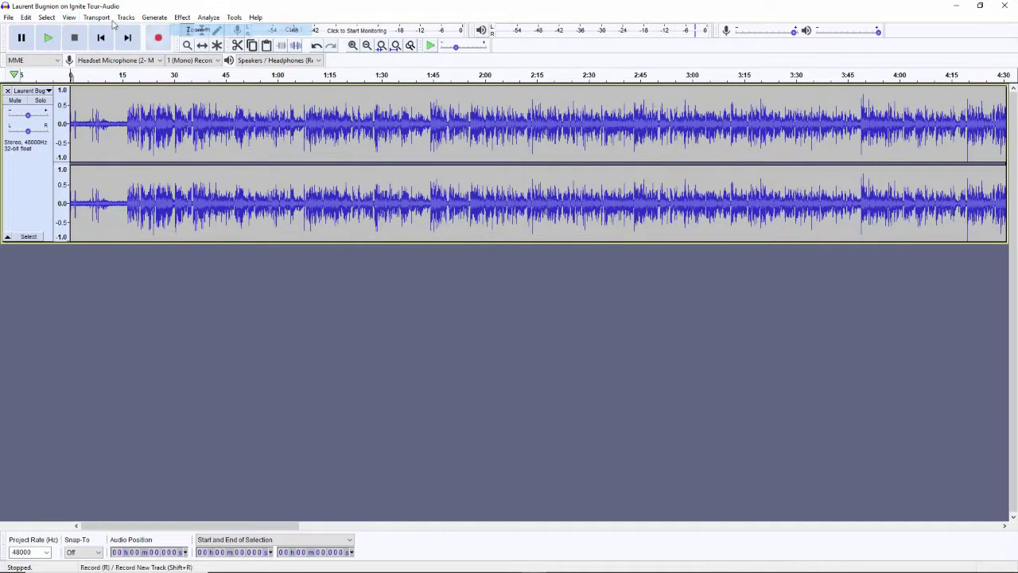
{"action": "left_click", "coordinate": [69, 18]}
{"action": "mouse_move", "coordinate": [159, 30]}
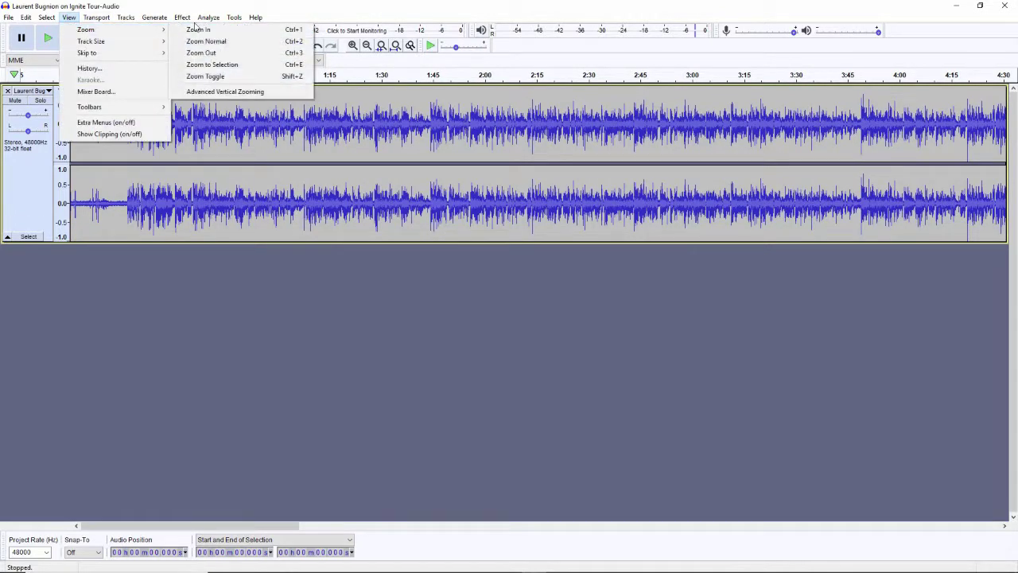
{"action": "left_click", "coordinate": [197, 29]}
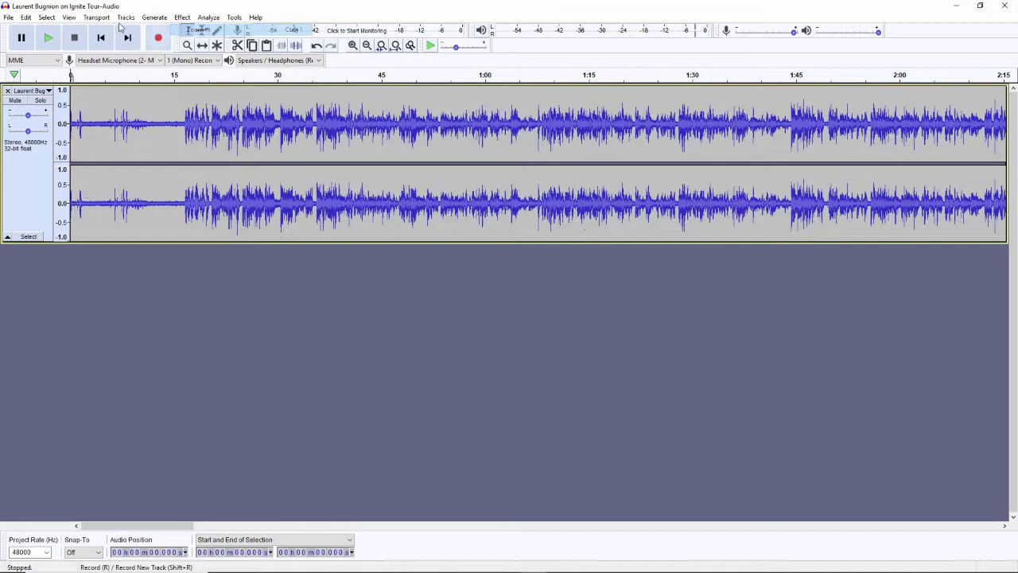
{"action": "left_click", "coordinate": [69, 18]}
{"action": "mouse_move", "coordinate": [168, 33]}
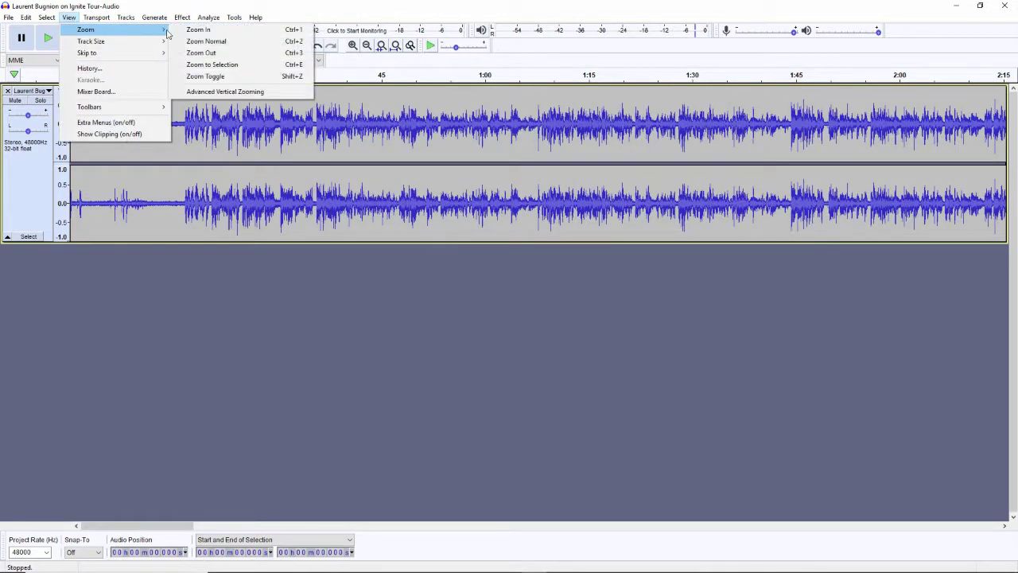
{"action": "left_click", "coordinate": [198, 30]}
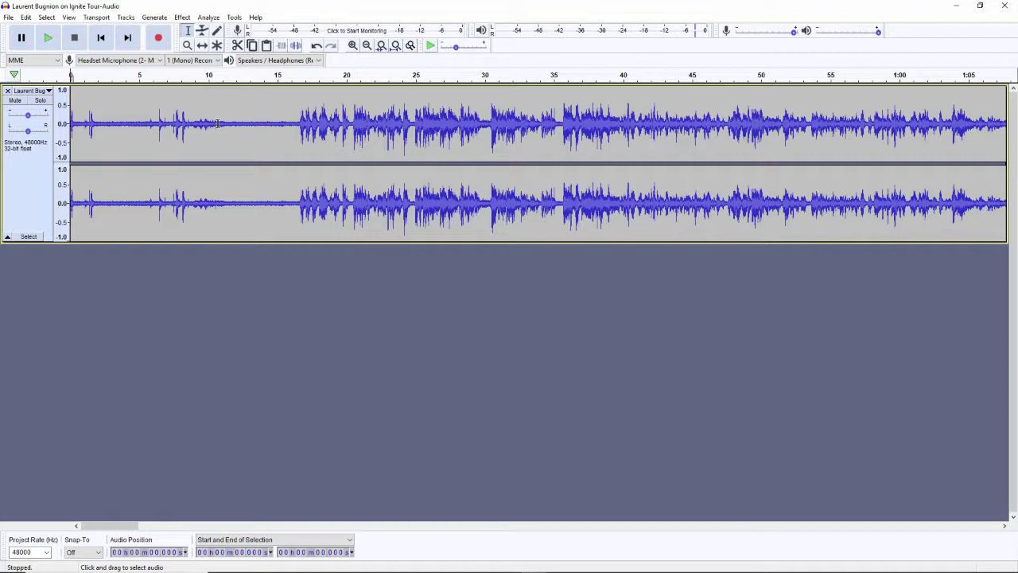
Take a Noise Reduction noise profile from the 10.9–16.3 s quiet stretch, then select the whole track
{"action": "left_click_drag", "start_coordinate": [221, 123], "coordinate": [236, 125]}
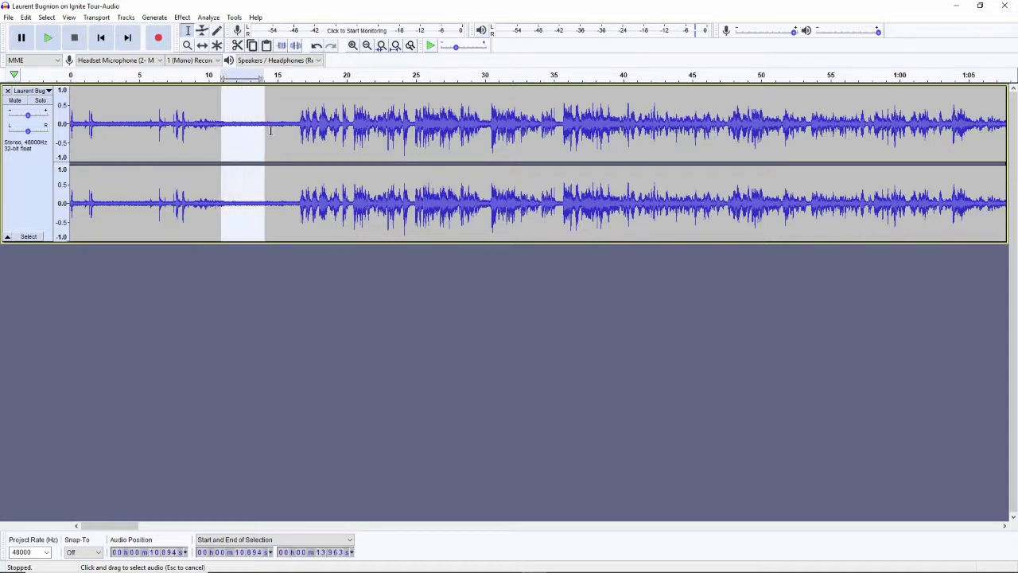
{"action": "left_click_drag", "start_coordinate": [270, 130], "coordinate": [294, 144]}
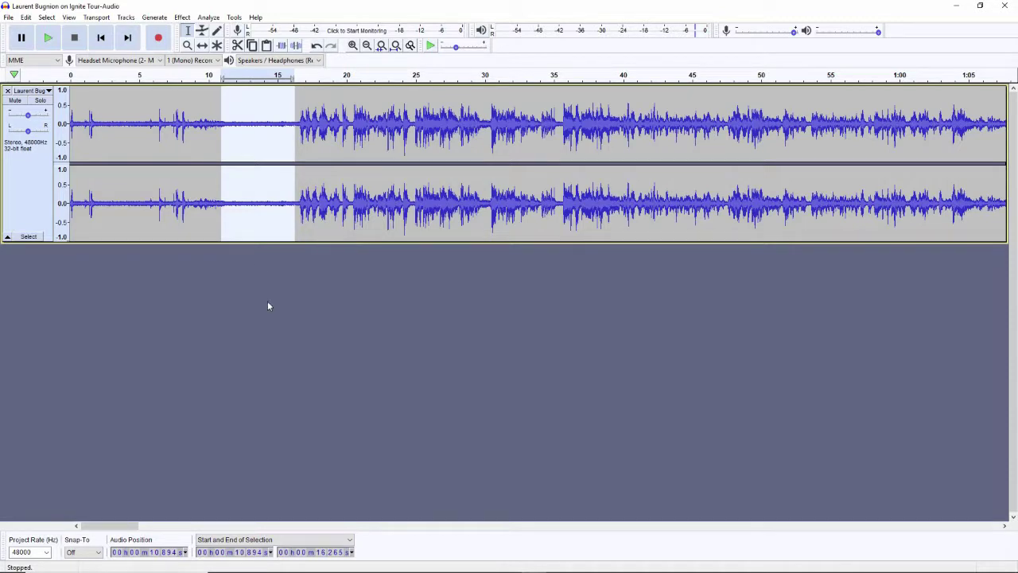
{"action": "left_click", "coordinate": [183, 19]}
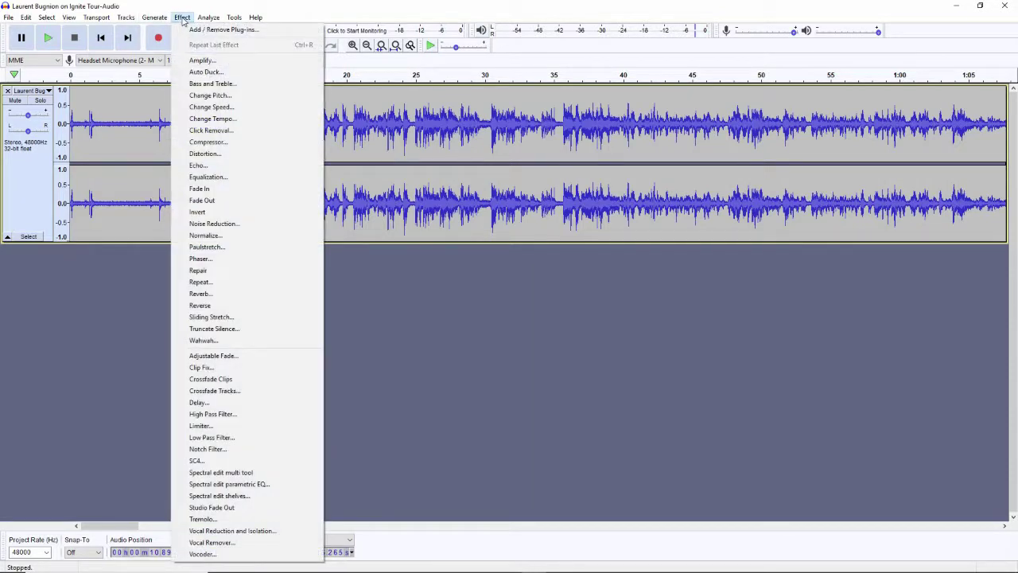
{"action": "left_click", "coordinate": [217, 224]}
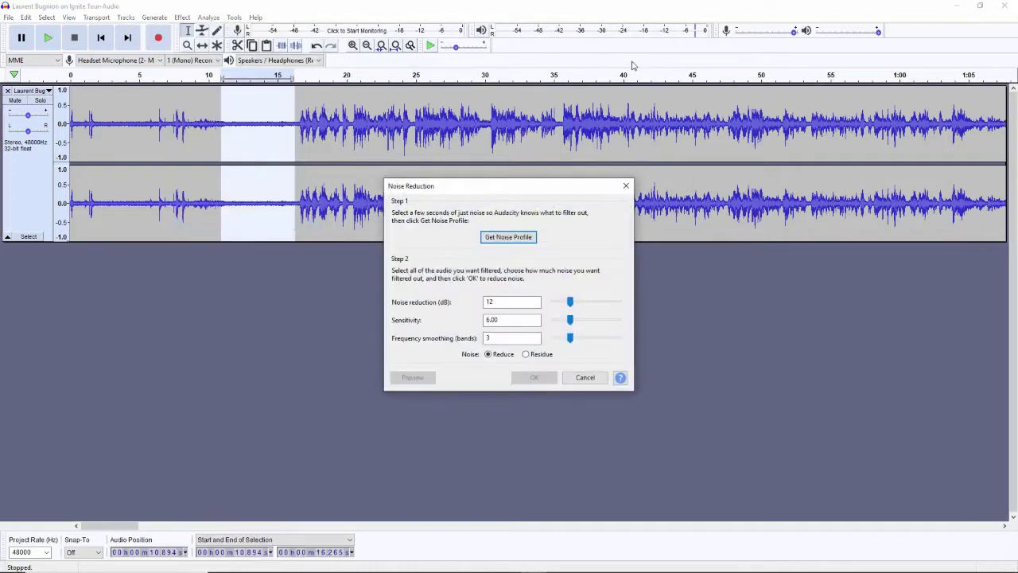
{"action": "left_click", "coordinate": [531, 238]}
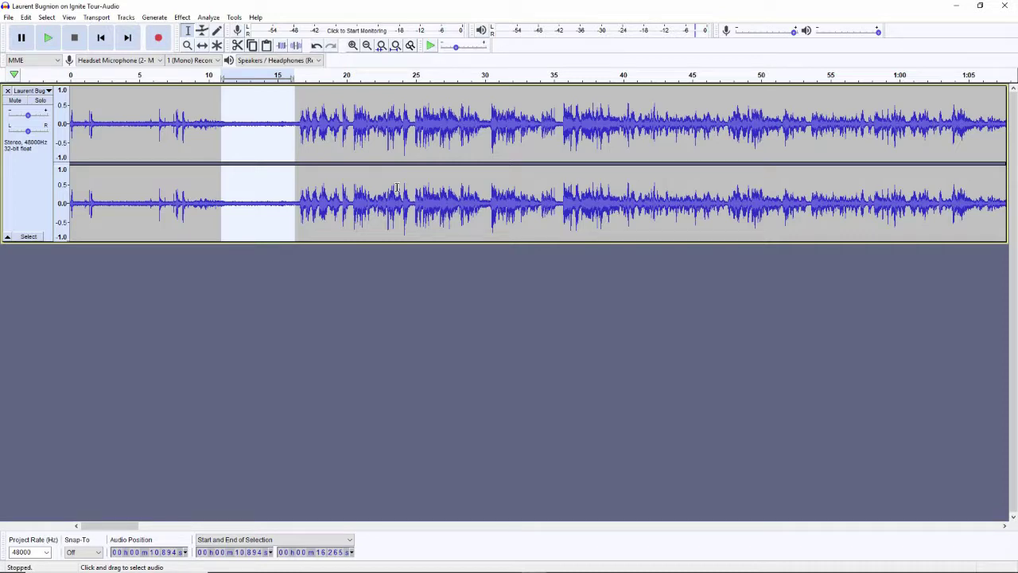
{"action": "key", "text": "ctrl+a"}
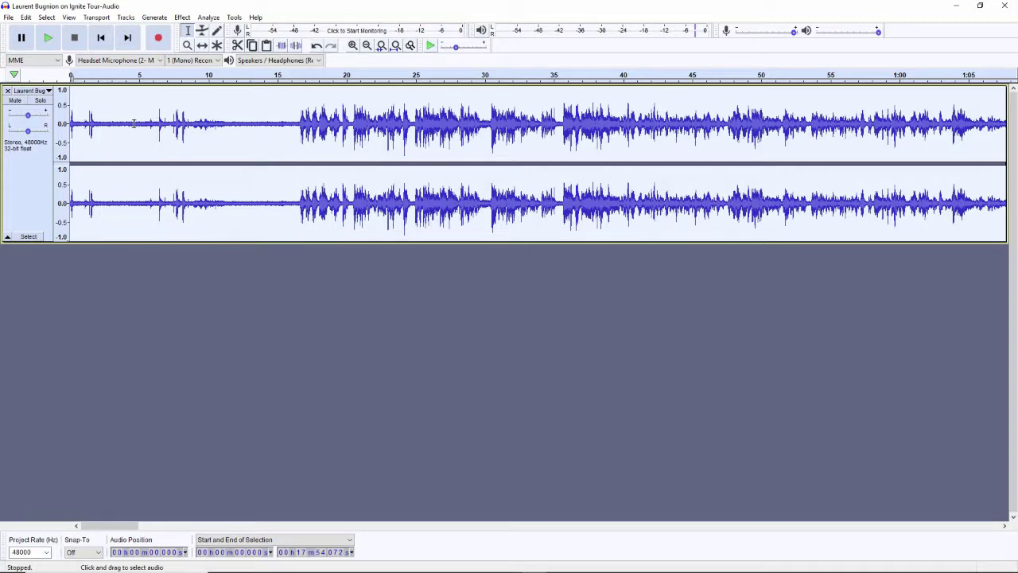
Apply Noise Reduction to the whole track at 12 dB, sensitivity 6.00, smoothing 3 bands
{"action": "left_click", "coordinate": [182, 17]}
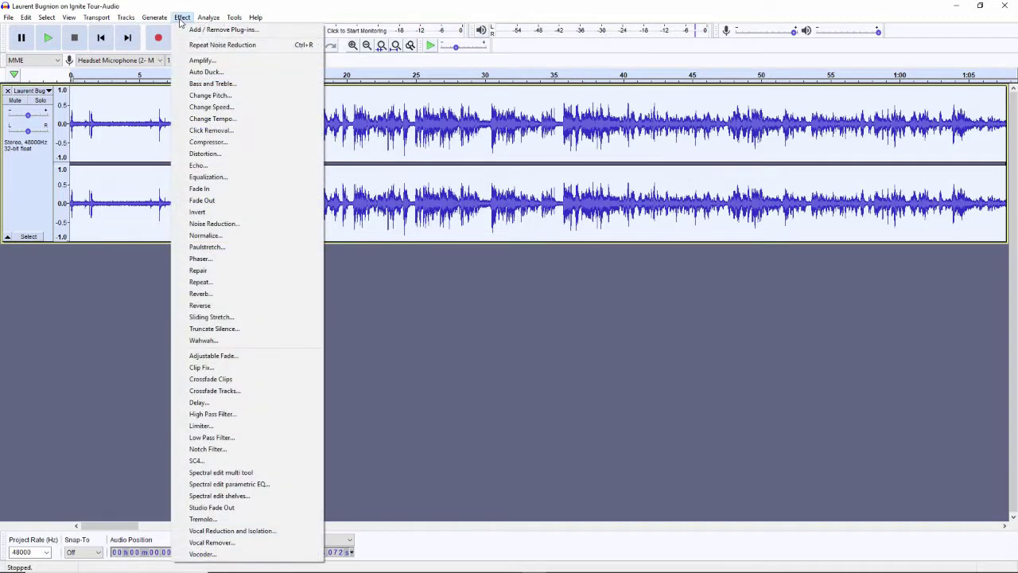
{"action": "left_click", "coordinate": [213, 224]}
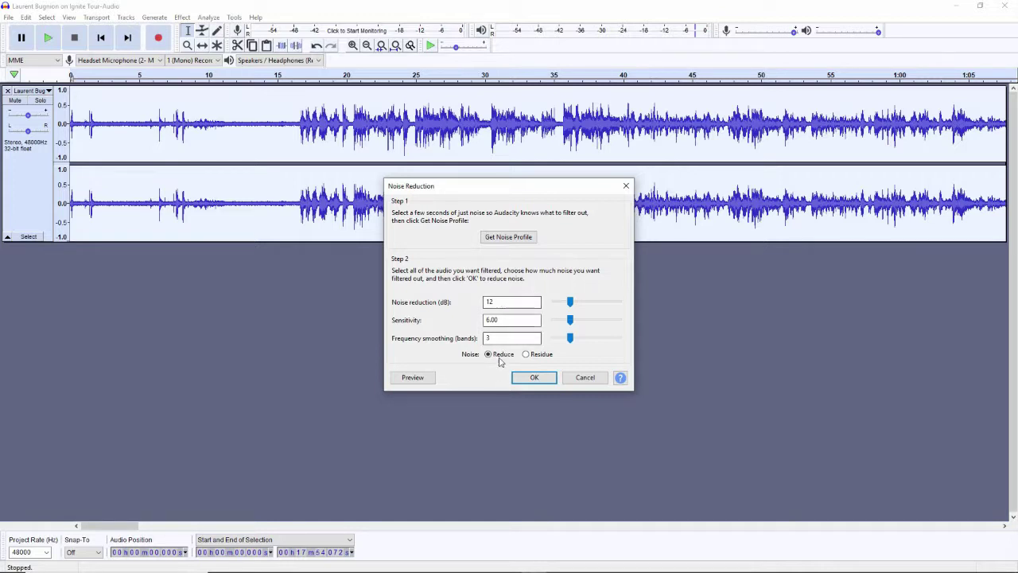
{"action": "left_click", "coordinate": [533, 380]}
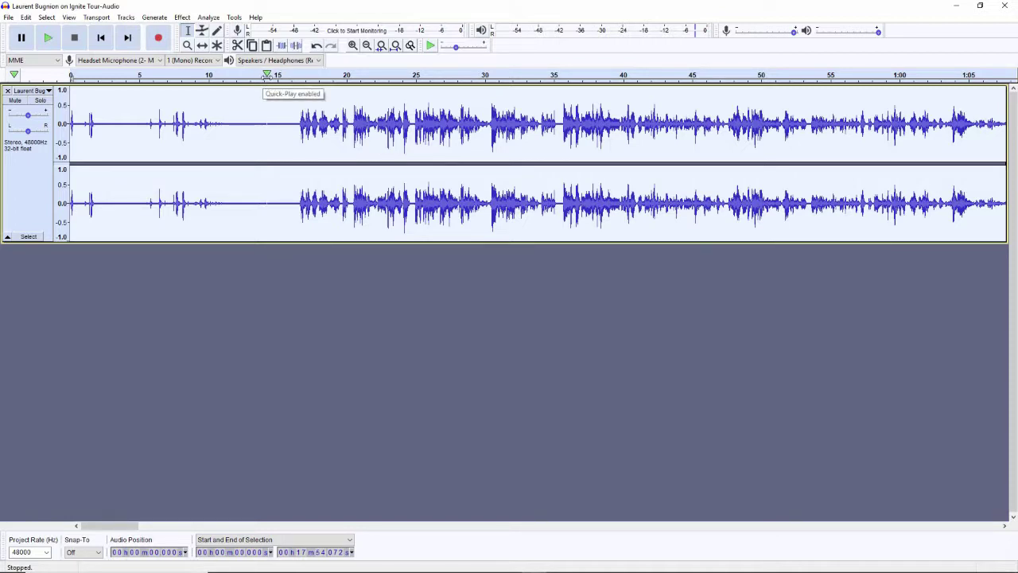
{"action": "left_click", "coordinate": [266, 75]}
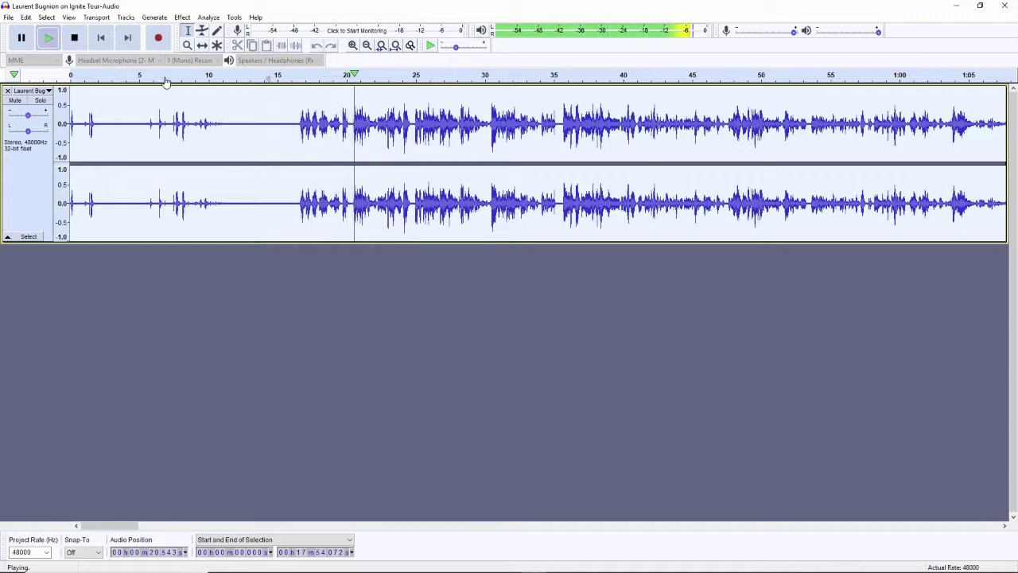
{"action": "left_click", "coordinate": [75, 38]}
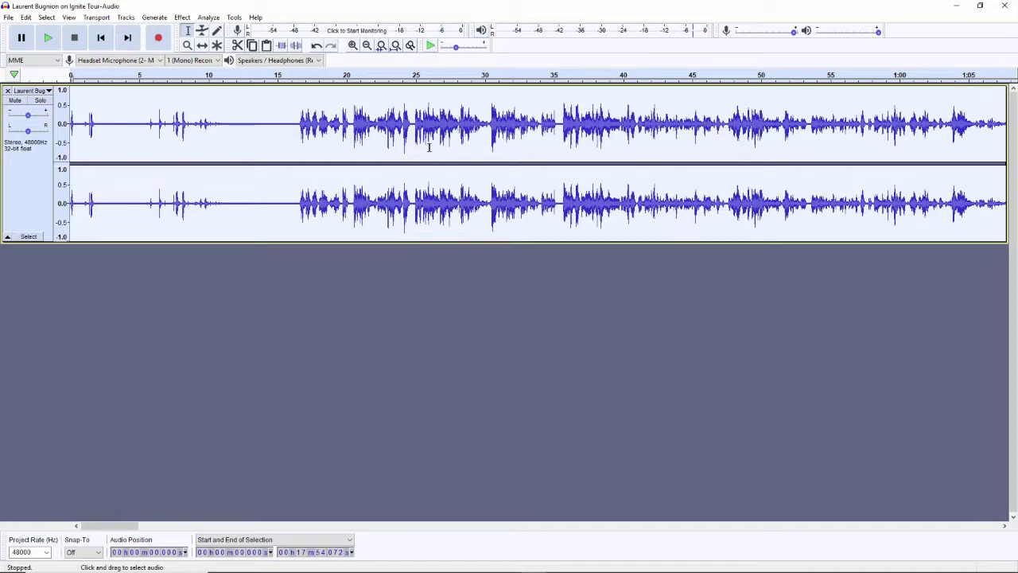
Export the track as a 16-bit WAV into the AudioDemo folder, accepting the default metadata tags
{"action": "left_click", "coordinate": [9, 18]}
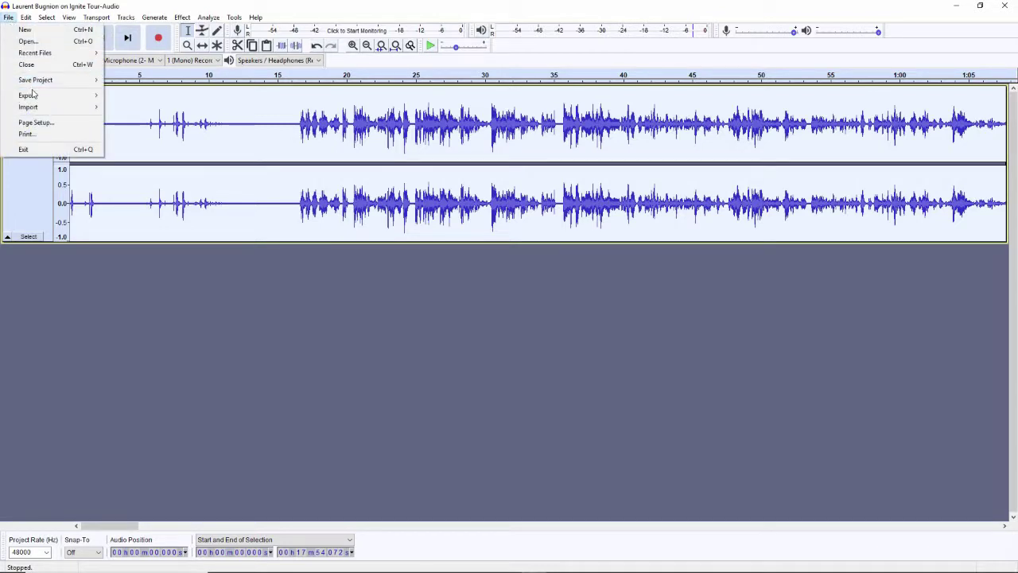
{"action": "mouse_move", "coordinate": [34, 98]}
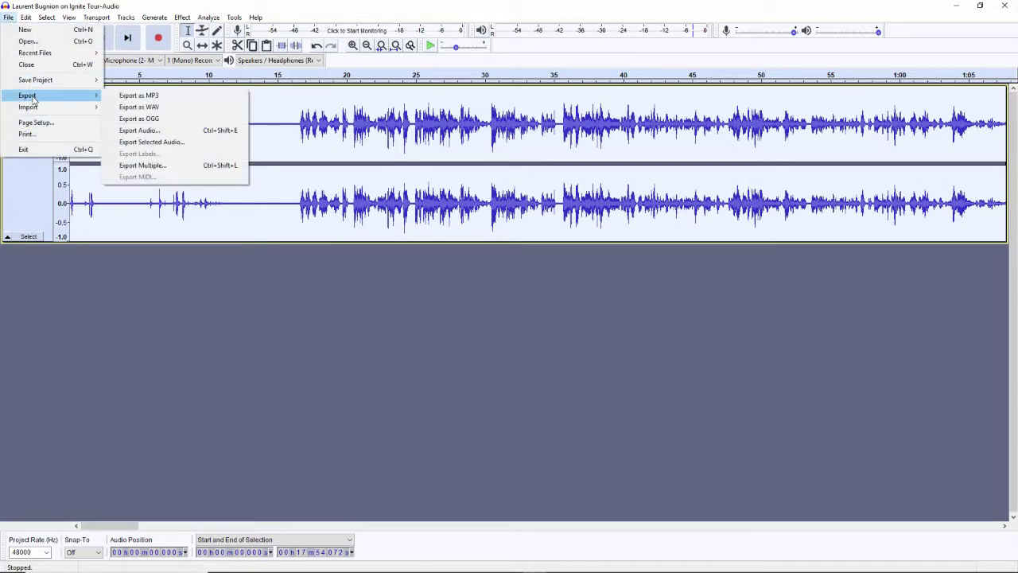
{"action": "left_click", "coordinate": [155, 109]}
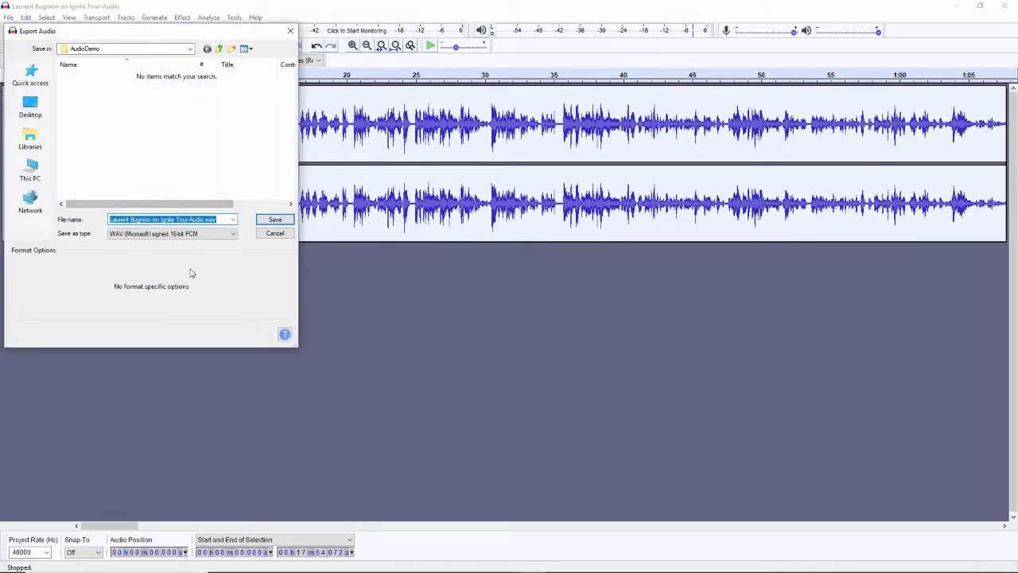
{"action": "left_click", "coordinate": [270, 221]}
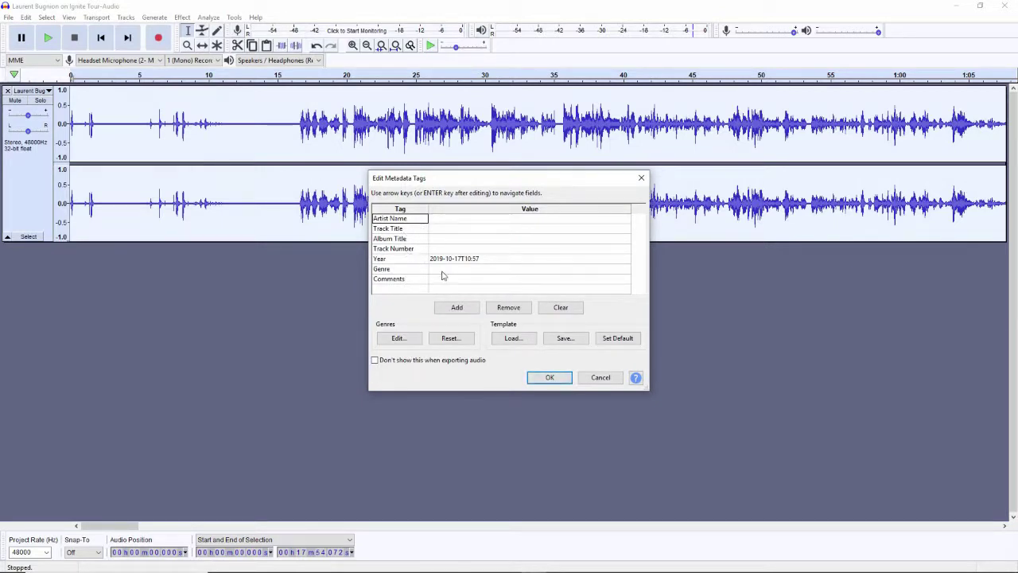
{"action": "left_click", "coordinate": [541, 378]}
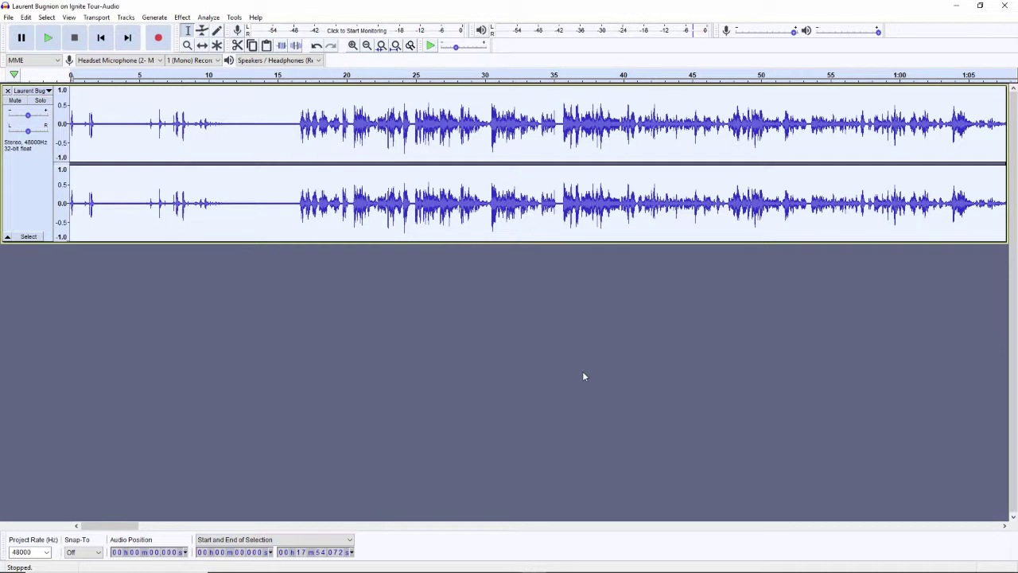
{"action": "key", "text": "alt+Tab"}
{"action": "key", "text": "alt+Tab"}
{"action": "key", "text": "alt+Tab"}
{"action": "key", "text": "alt+Tab"}
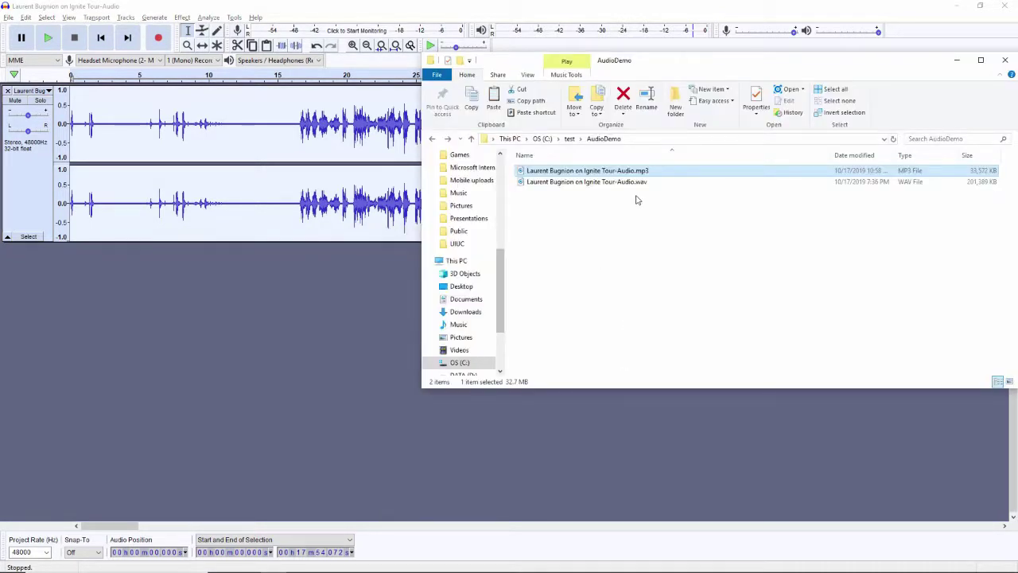
{"action": "left_click", "coordinate": [636, 182]}
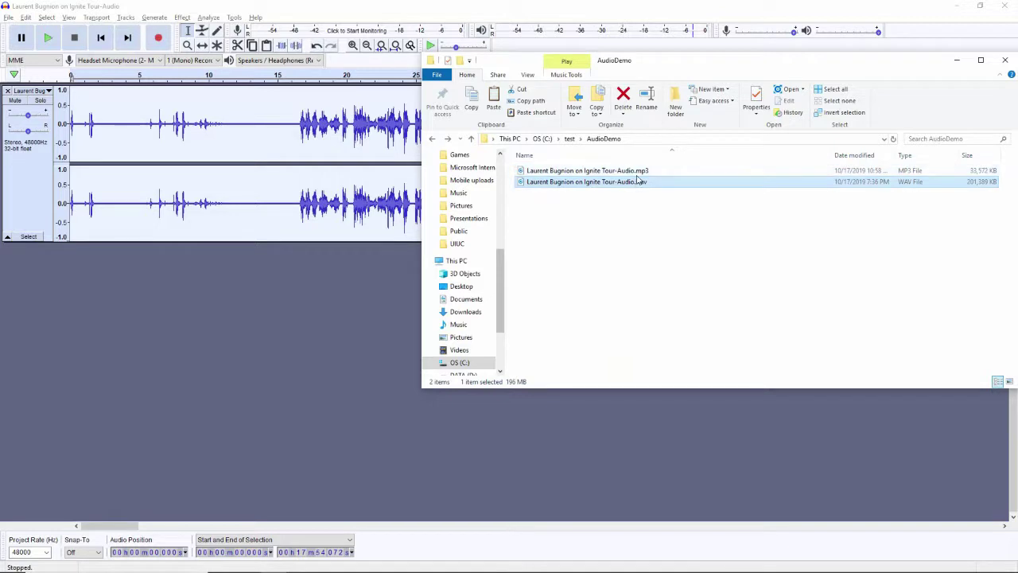
{"action": "key", "text": "Up"}
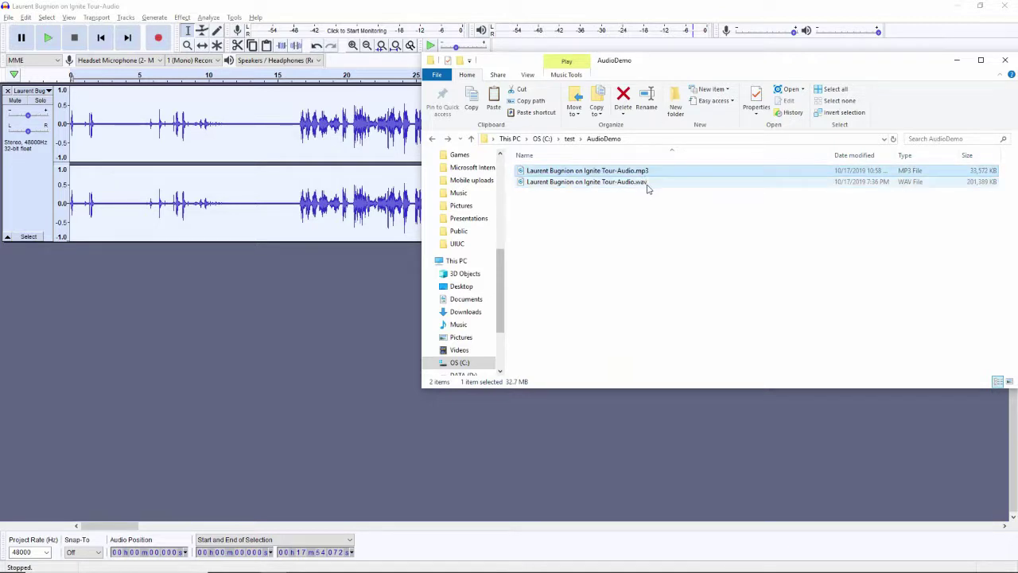
{"action": "left_click", "coordinate": [338, 285]}
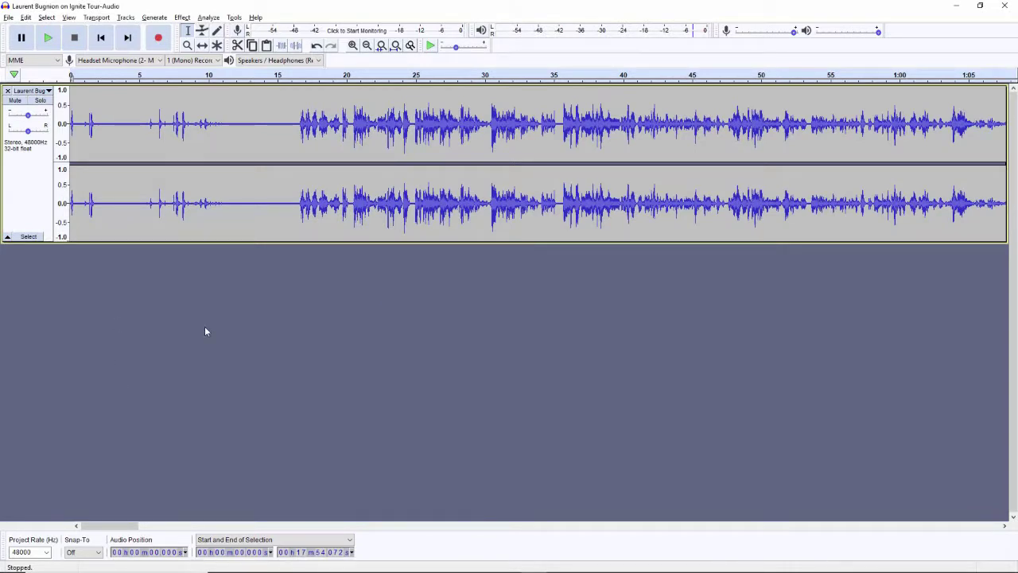
Save the project as an .aup file in the AudioDemo folder, keeping the suggested name
{"action": "left_click", "coordinate": [9, 18]}
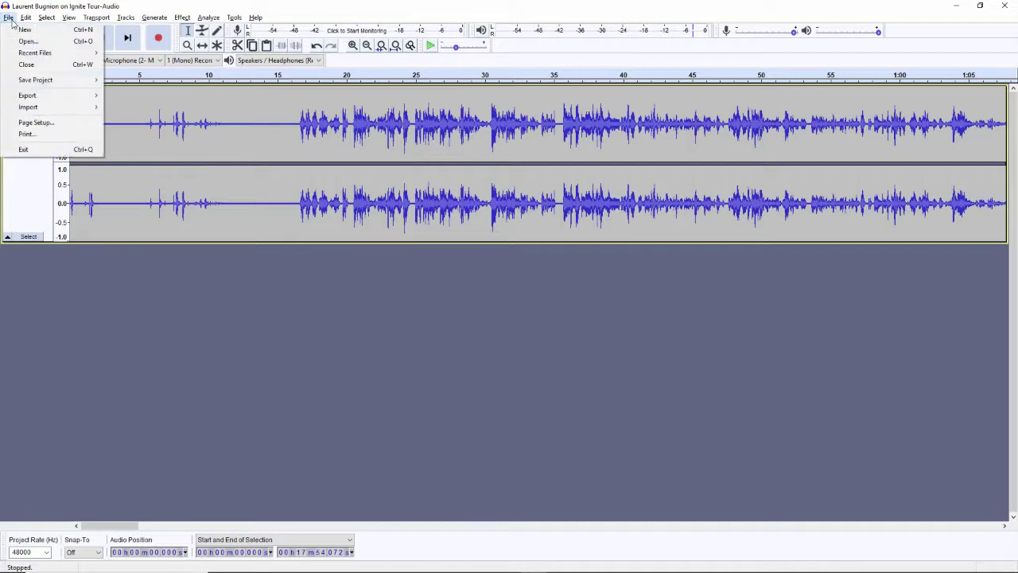
{"action": "mouse_move", "coordinate": [26, 82]}
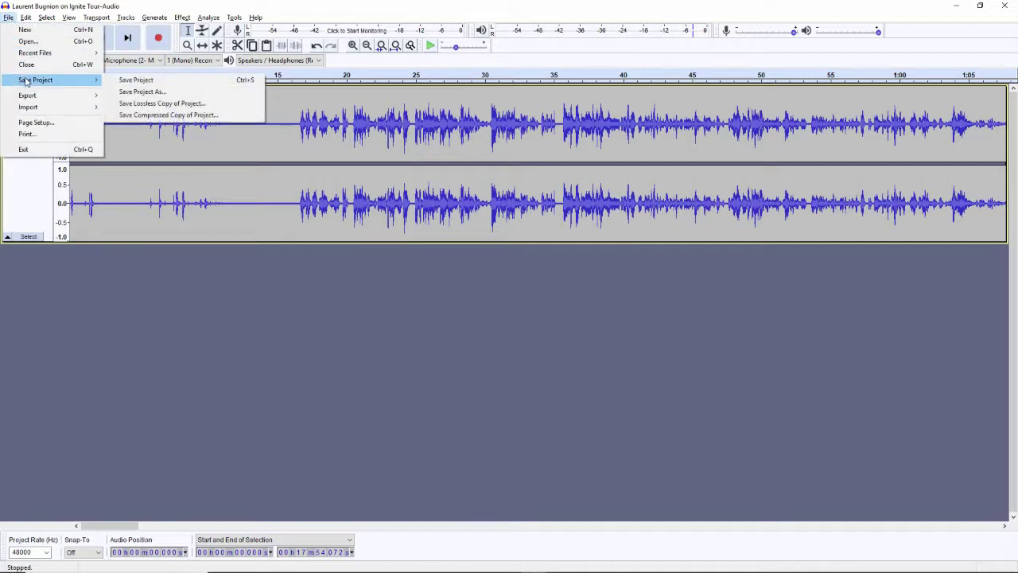
{"action": "left_click", "coordinate": [147, 80]}
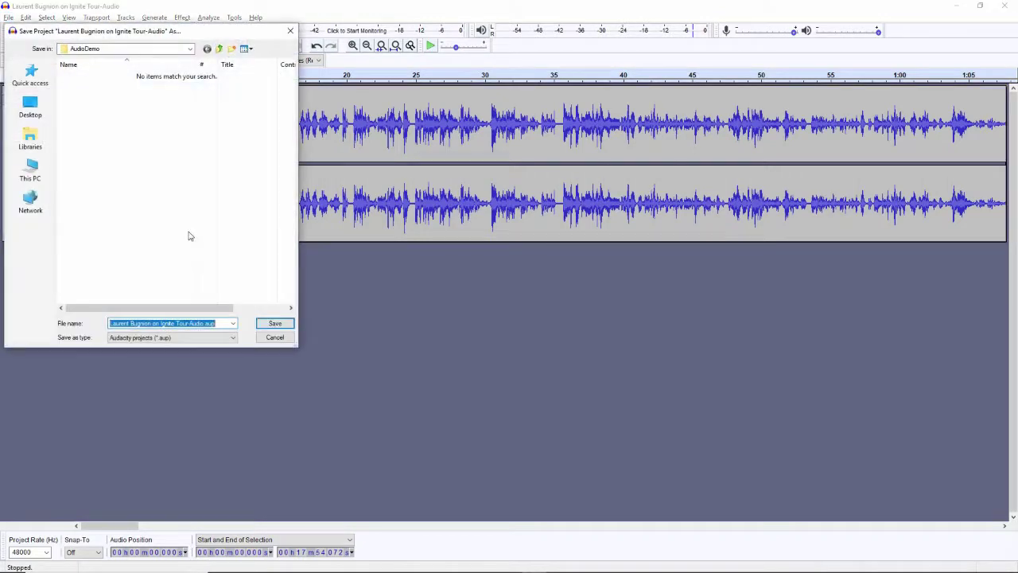
{"action": "left_click", "coordinate": [261, 327]}
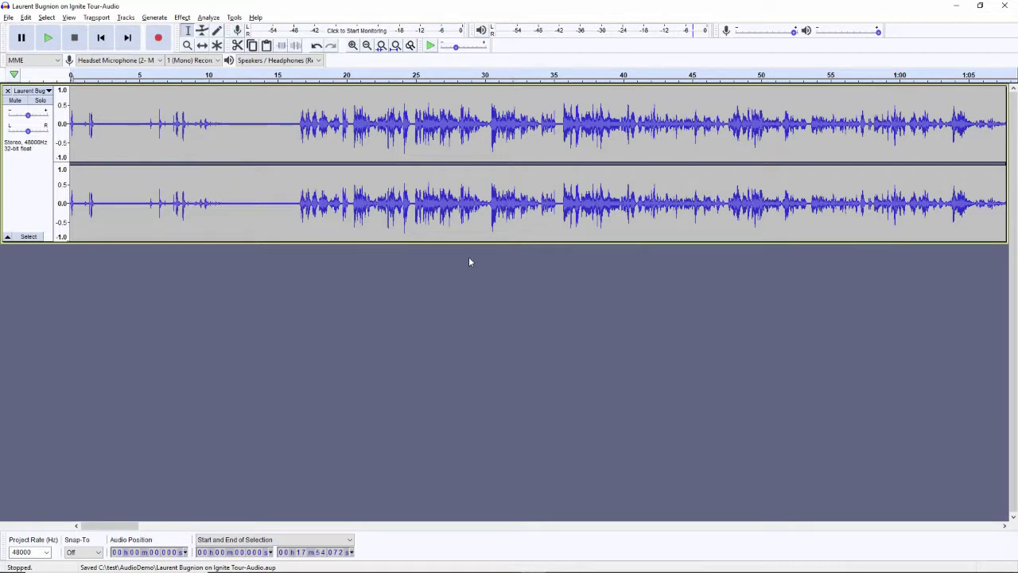
{"action": "left_click", "coordinate": [7, 18]}
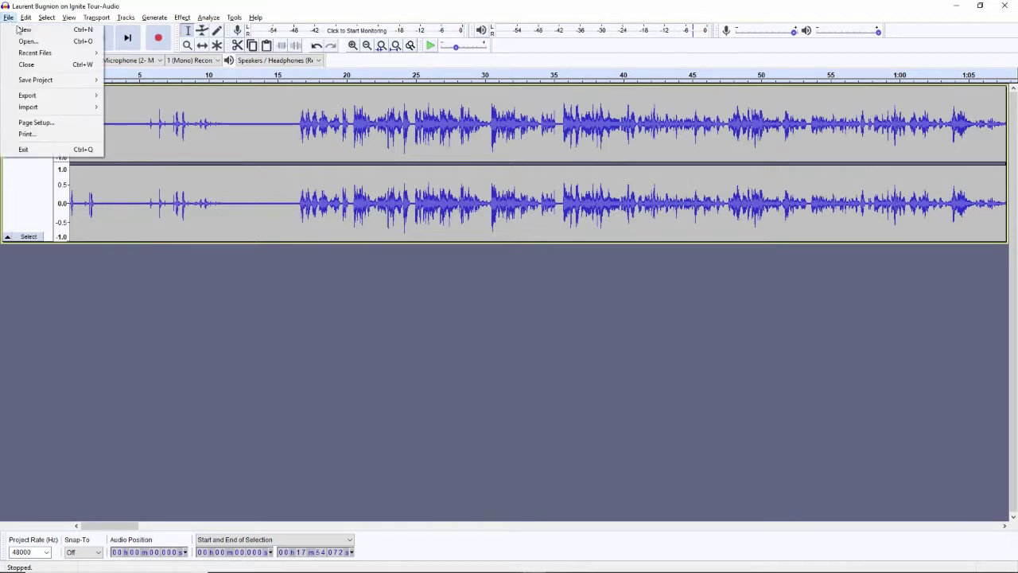
{"action": "left_click", "coordinate": [26, 42]}
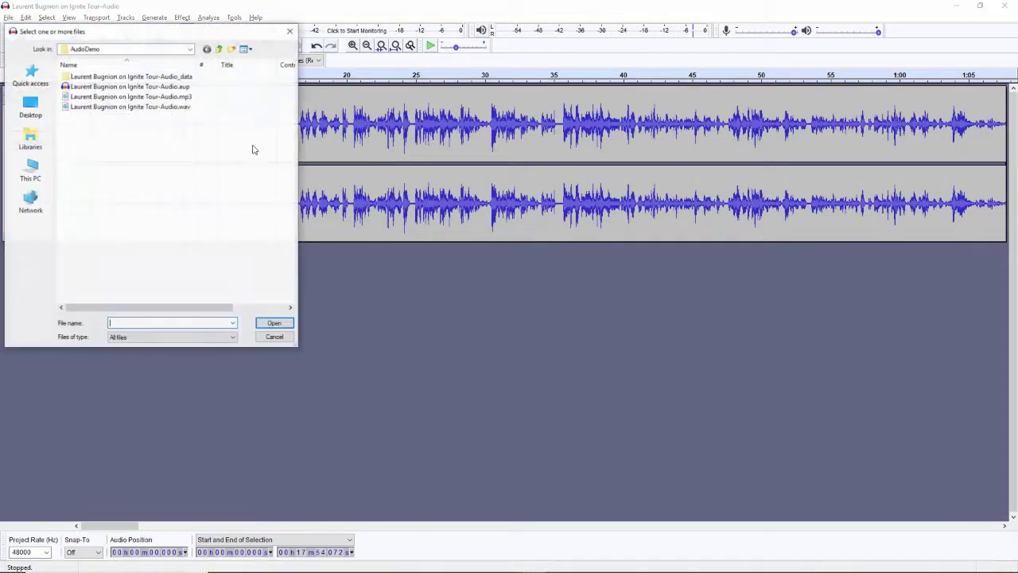
{"action": "double_click", "coordinate": [144, 105]}
{"action": "key", "text": "alt+Tab"}
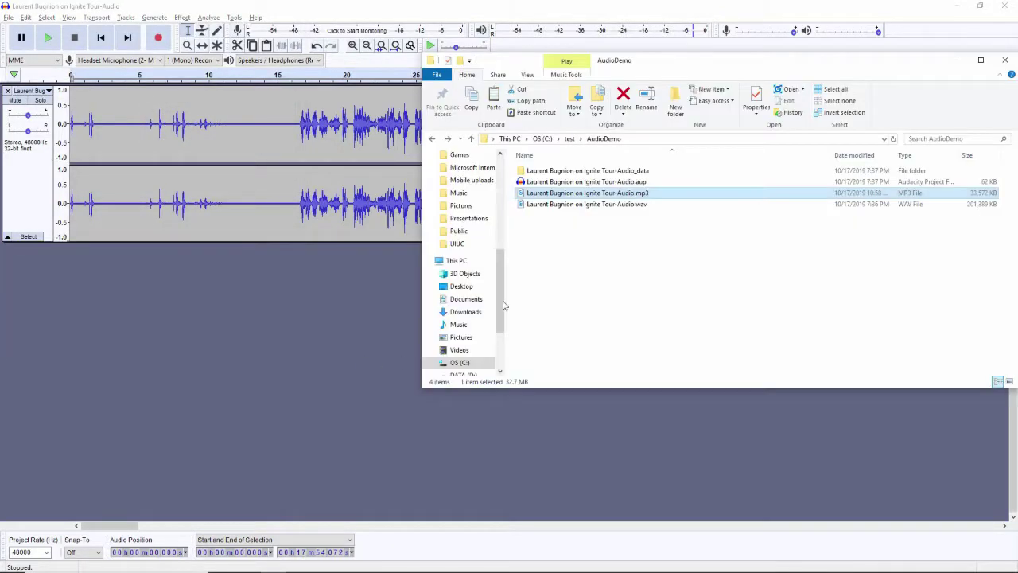
{"action": "left_click", "coordinate": [623, 183]}
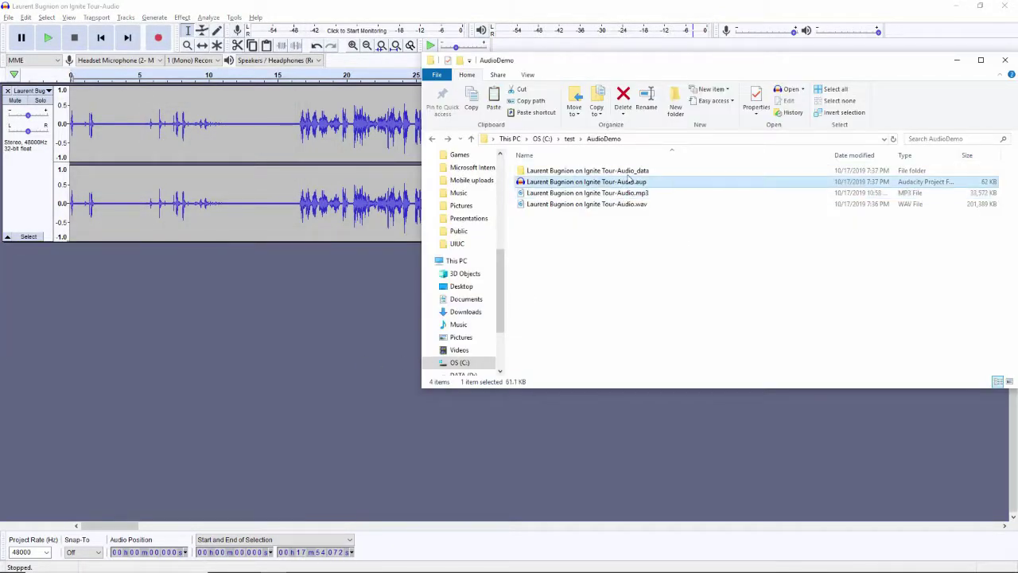
{"action": "double_click", "coordinate": [634, 172]}
{"action": "double_click", "coordinate": [591, 173]}
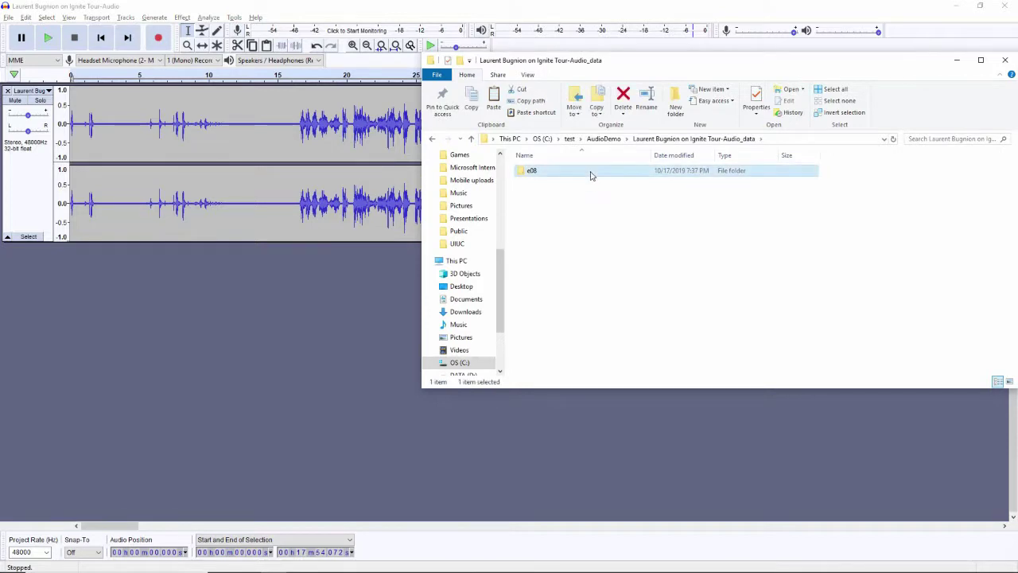
{"action": "double_click", "coordinate": [591, 173]}
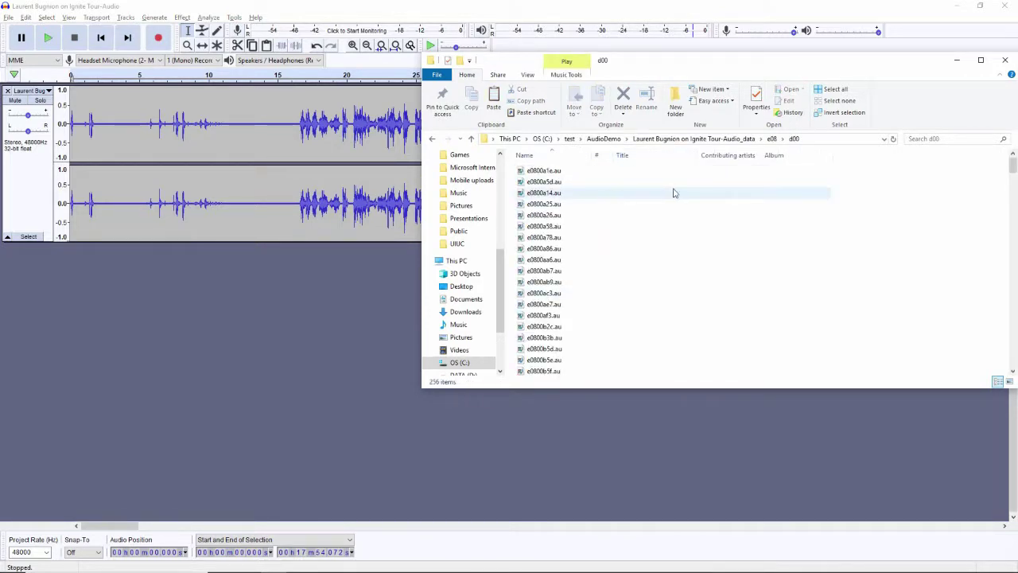
{"action": "left_click", "coordinate": [603, 139]}
{"action": "left_click", "coordinate": [229, 322]}
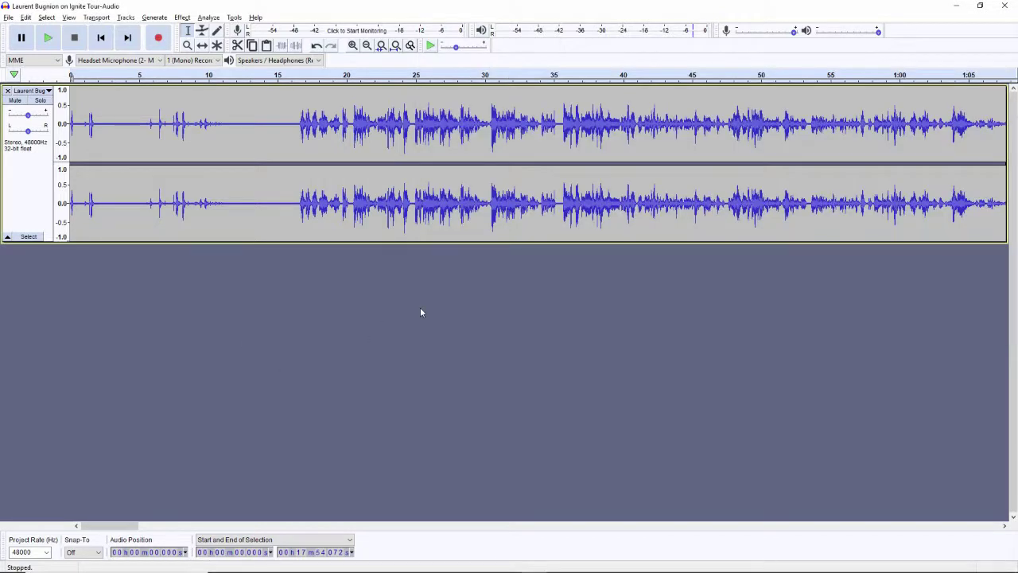